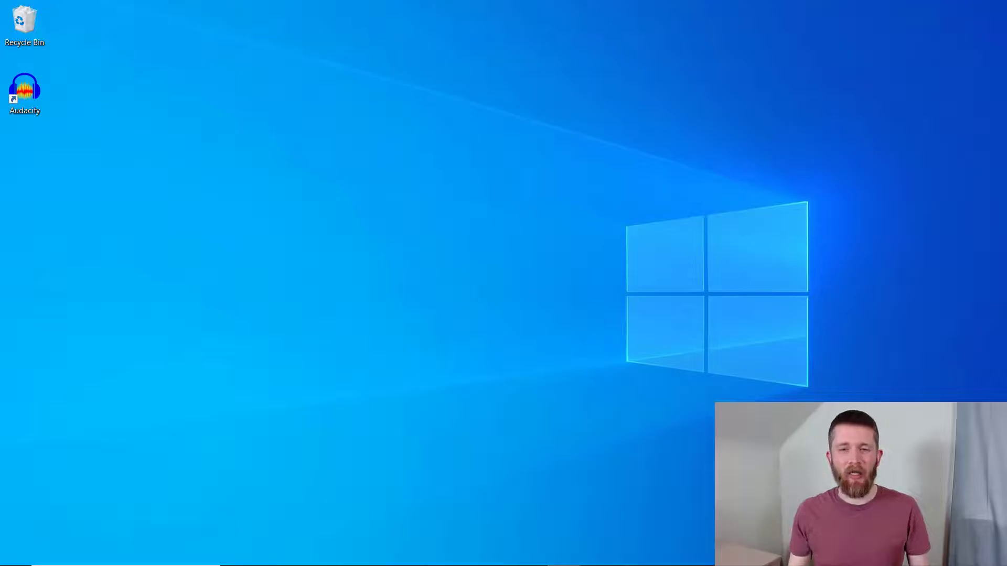
- Launch Audacity to open the project with empty mono tracks Audio 1 and Audio 2
click(498, 555)
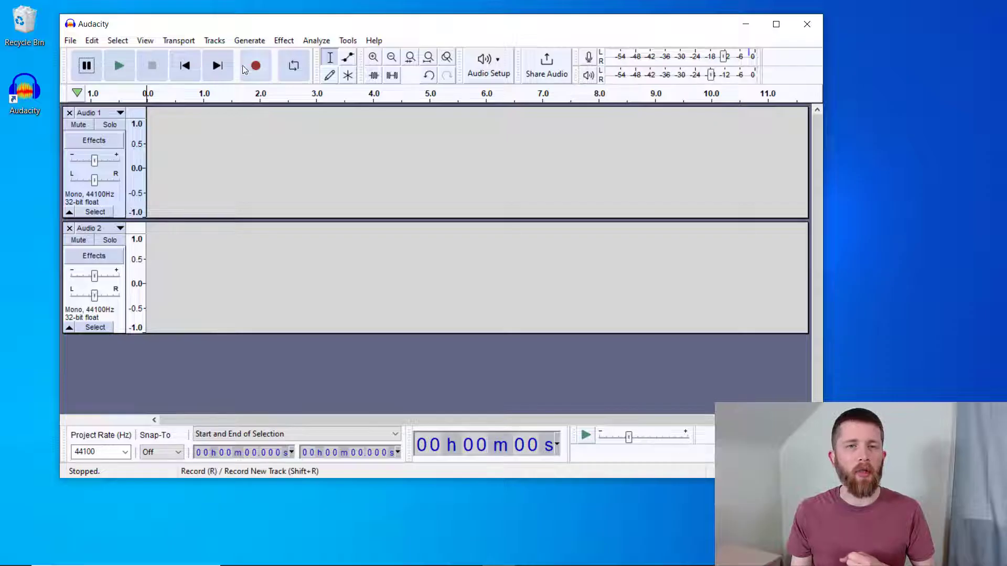
- Record about five seconds of speech and taps onto the Audio 1 track
click(257, 67)
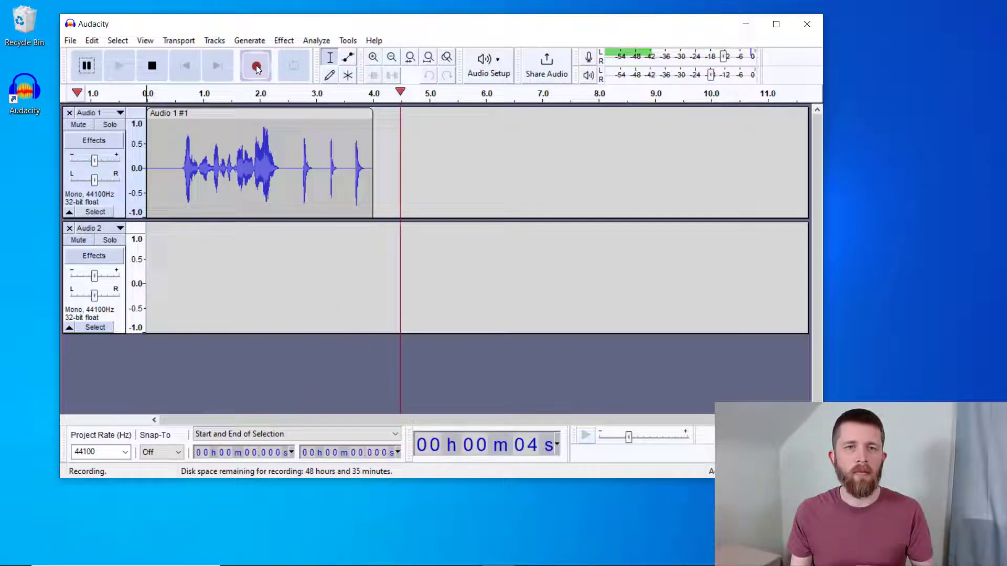
key(space)
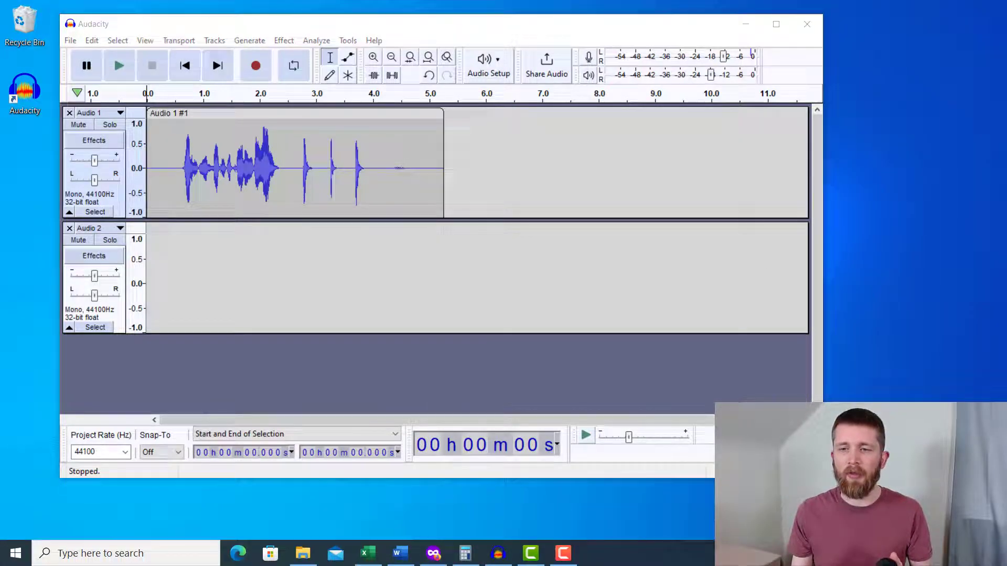
- Amplify the whole 'Audio 1 #1' clip so its peaks reach 0.0 dB
click(283, 116)
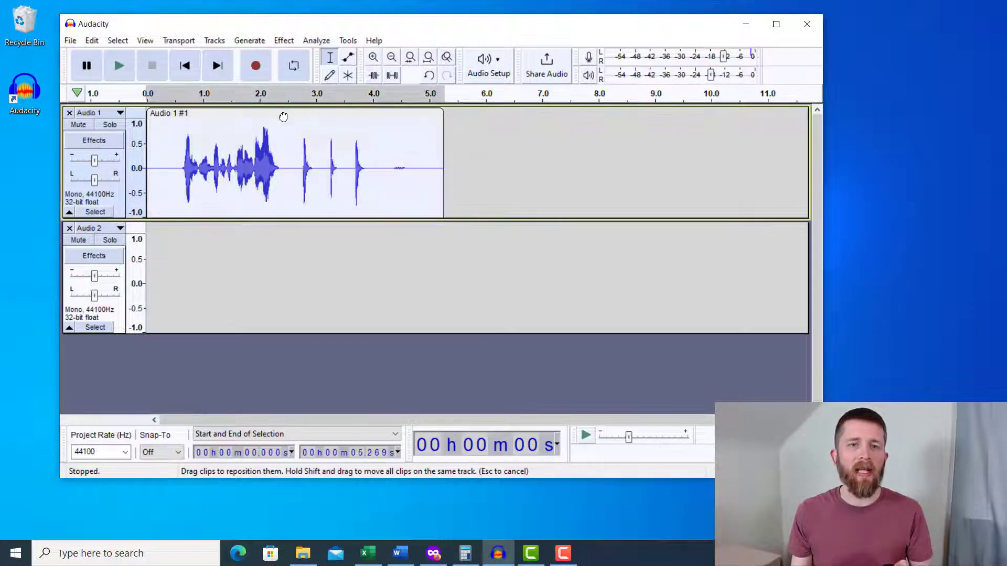
click(284, 40)
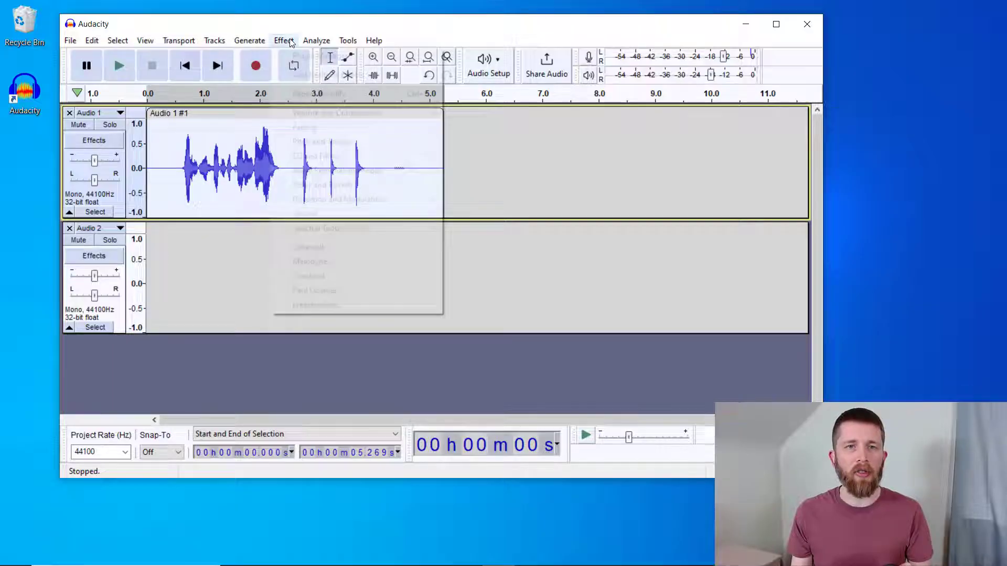
mouse_move(411, 111)
click(478, 113)
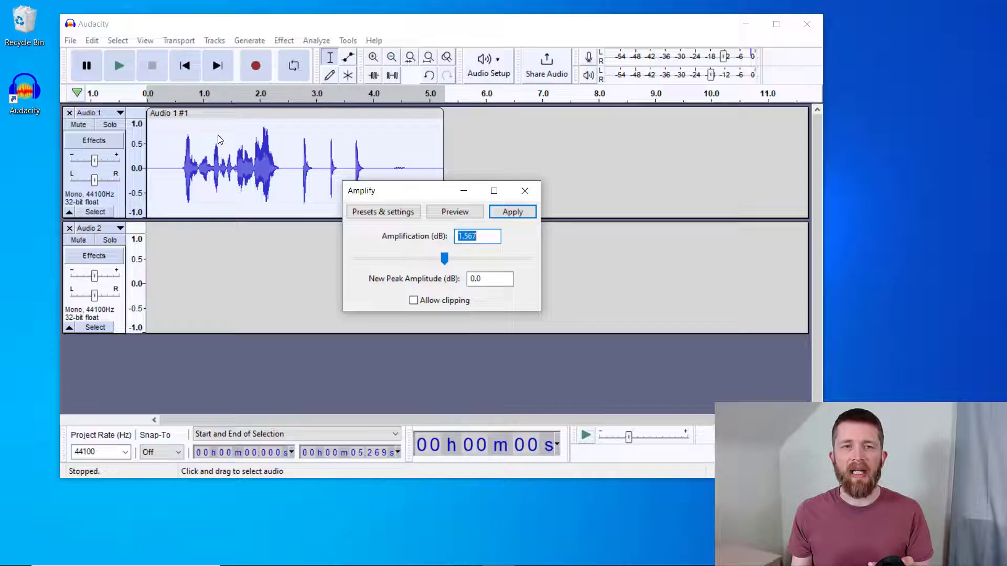
click(512, 212)
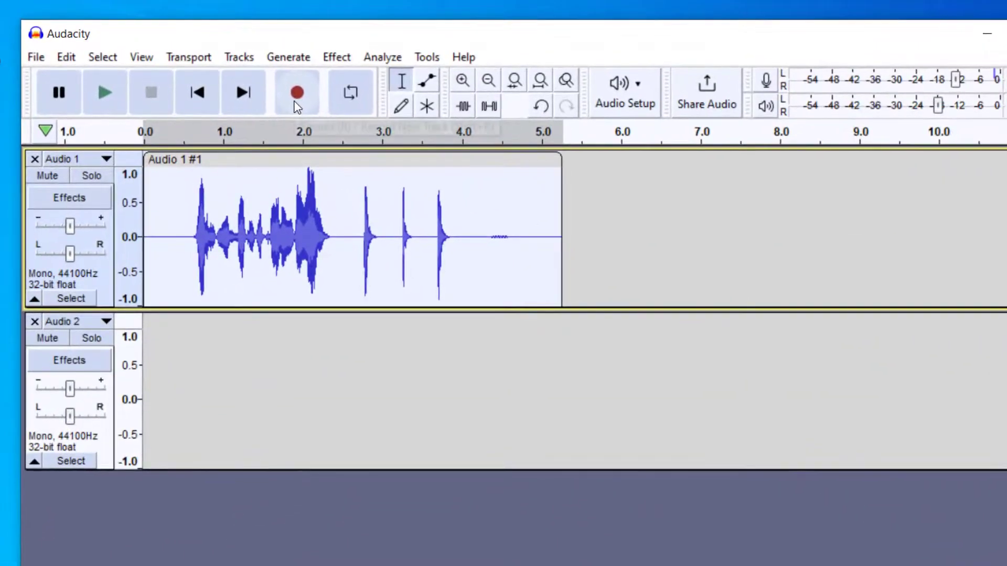
- Record a roughly four-second take into Audio 2 while Audio 1 plays back
click(95, 426)
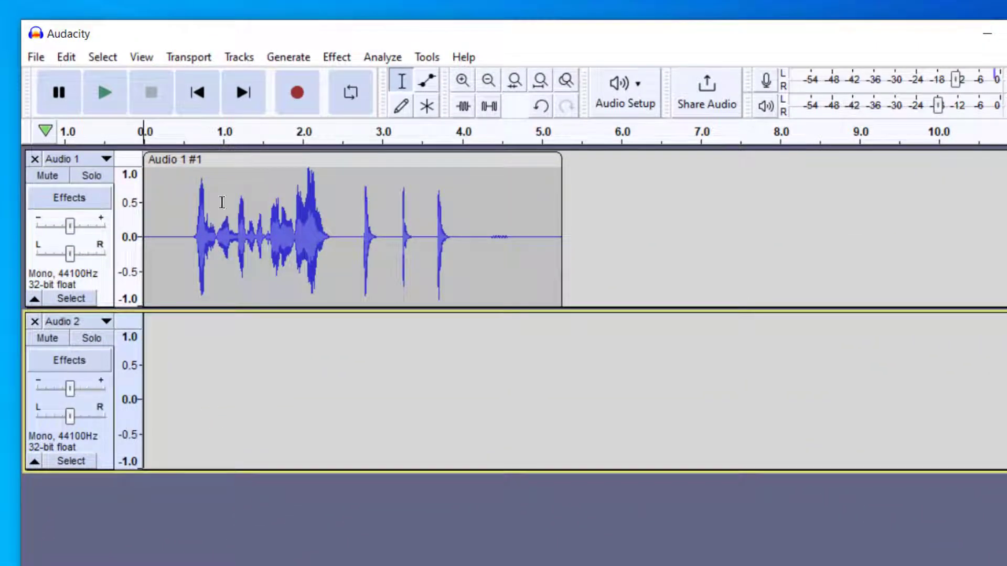
click(298, 93)
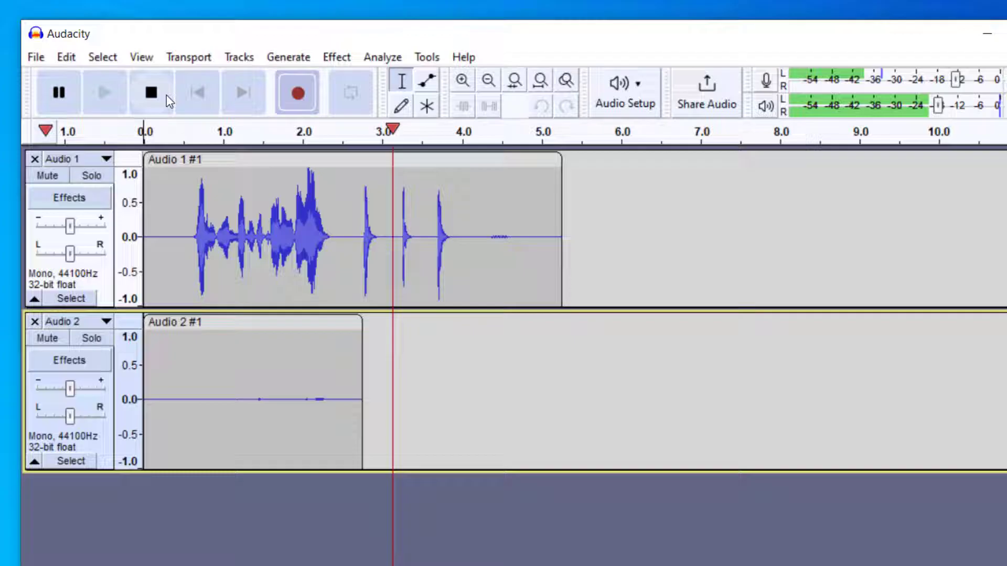
click(157, 93)
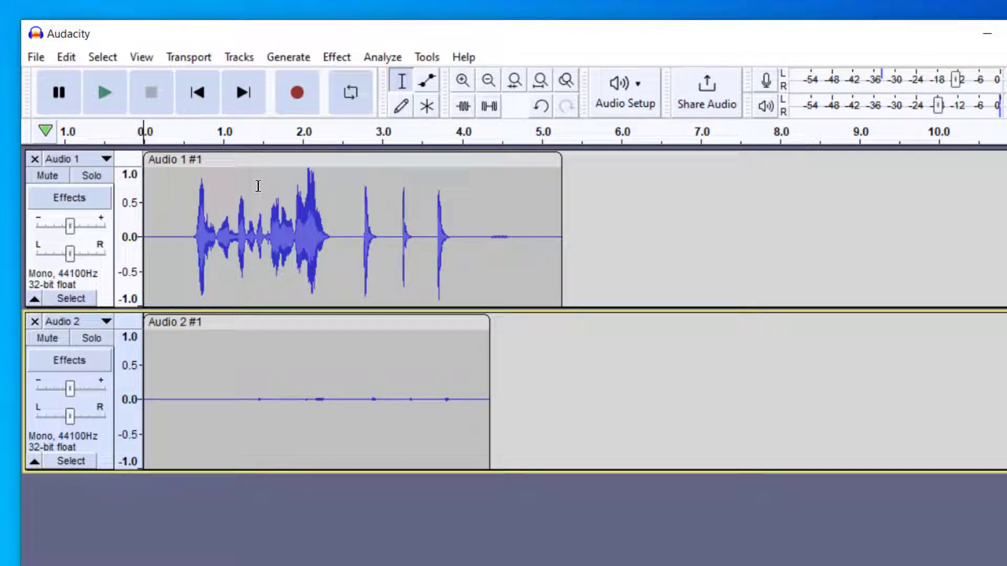
- Boost the Audio 2 clip by 33.762 dB with Amplify so it peaks at 0.0 dB
click(284, 322)
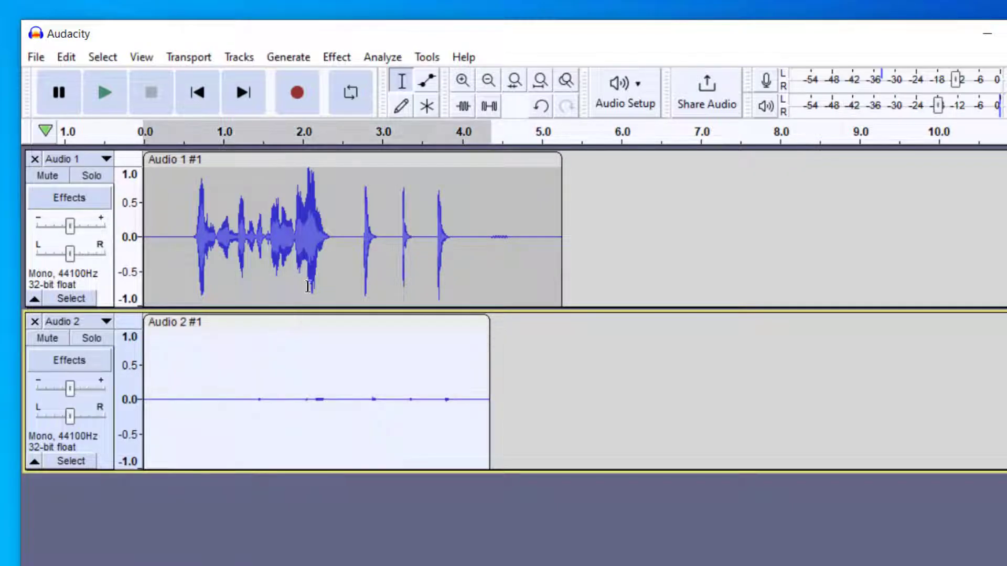
click(345, 61)
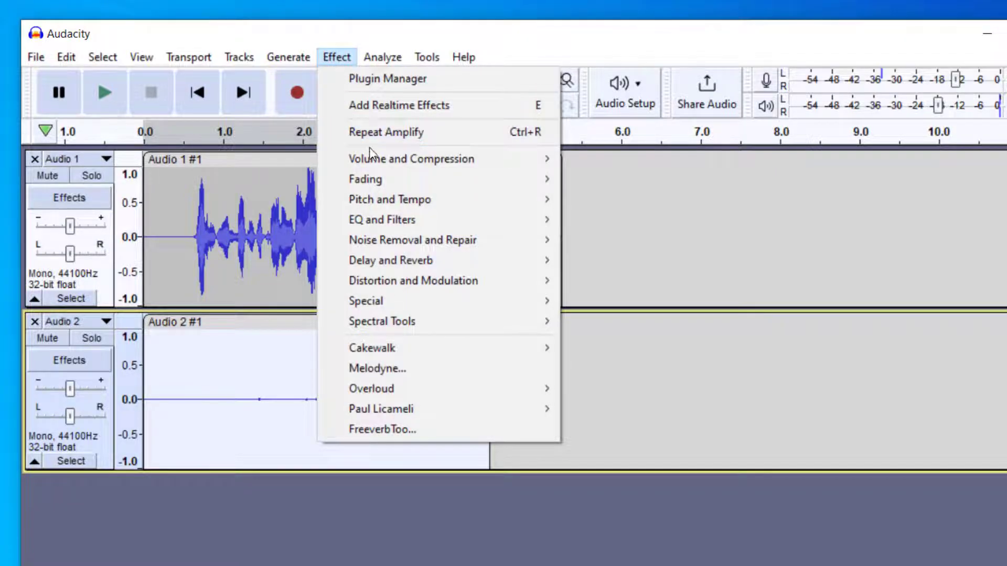
mouse_move(373, 155)
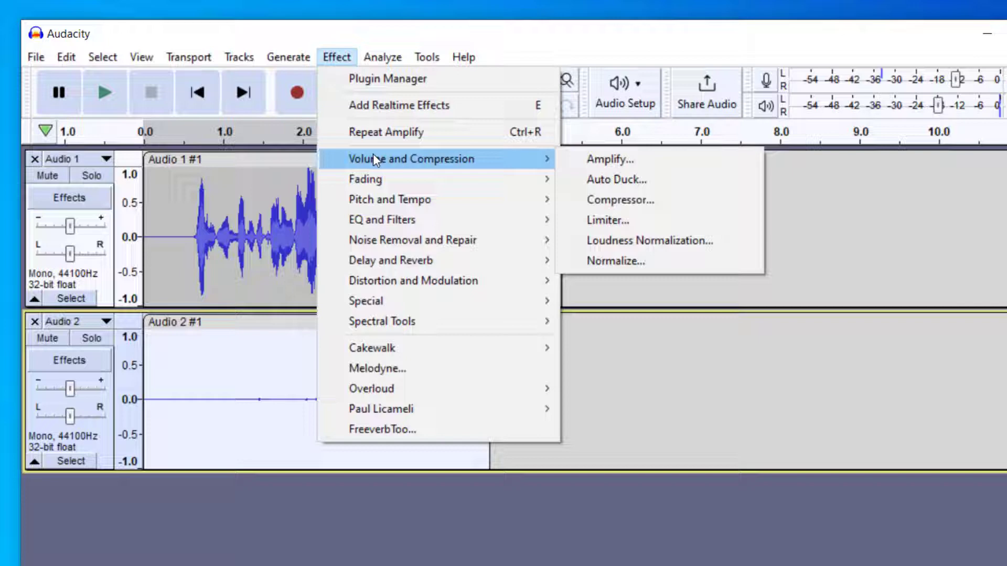
click(609, 159)
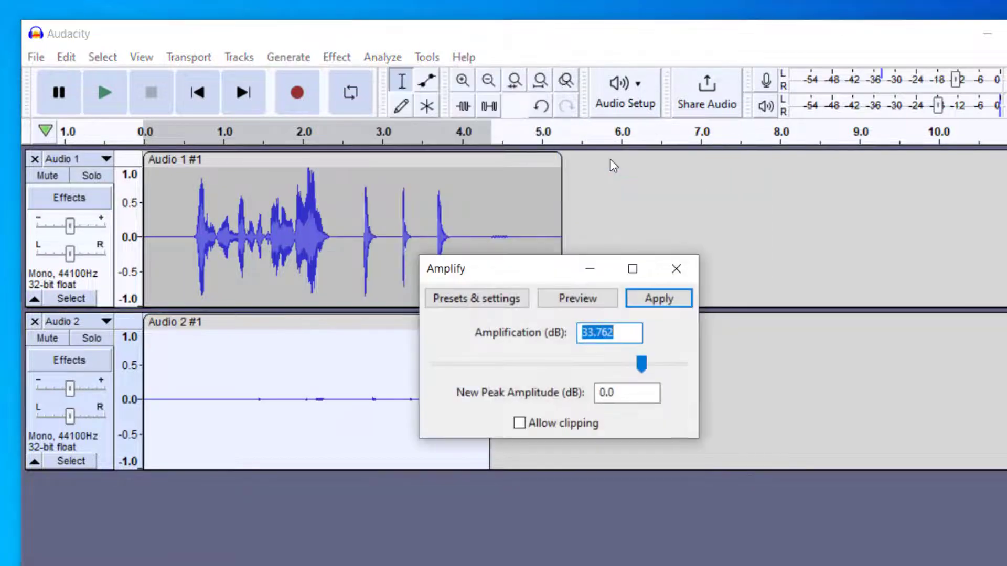
click(664, 305)
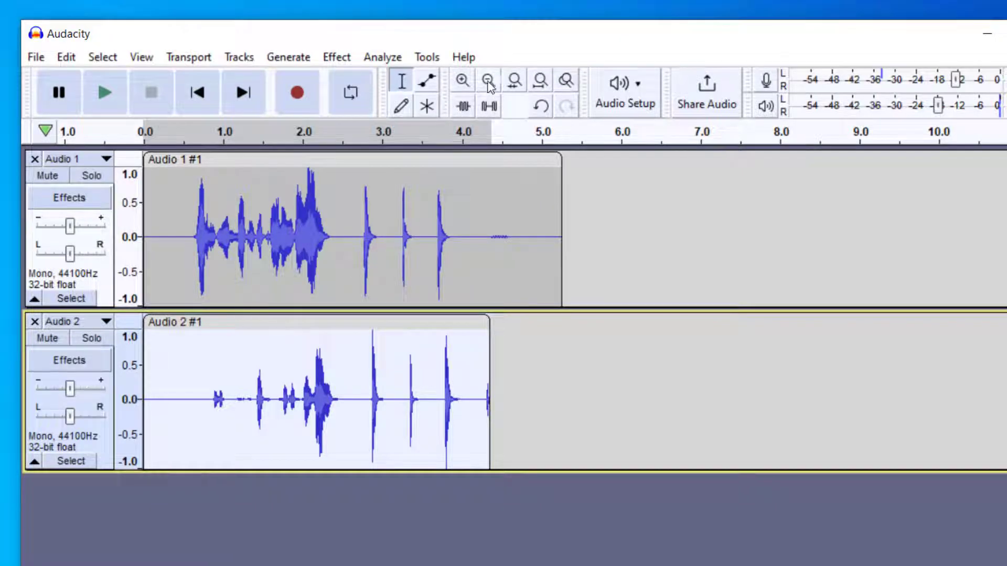
- Zoom in on the matching hits and select the gap between them across both tracks
click(464, 81)
click(464, 82)
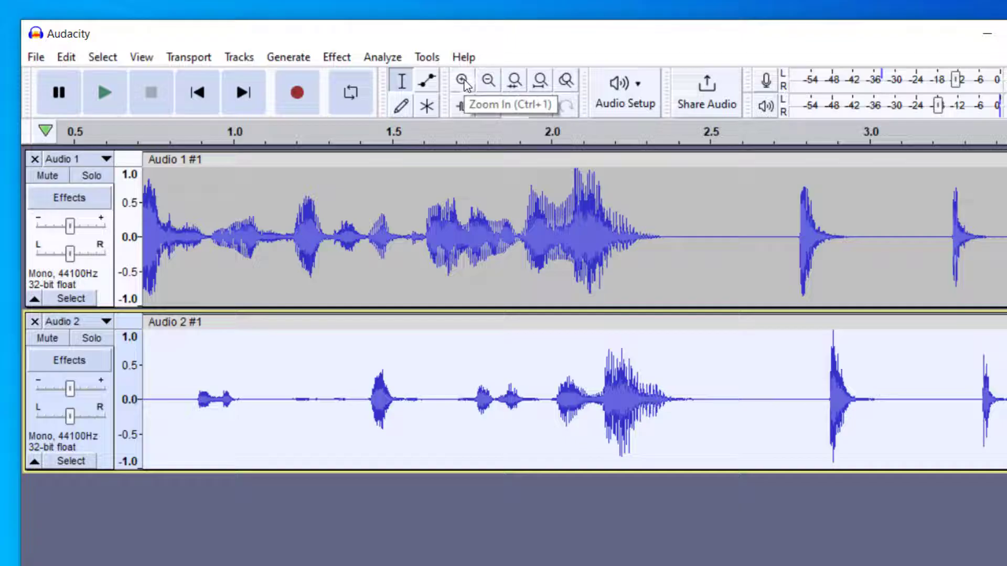
click(463, 82)
scroll(625, 418, right, 5)
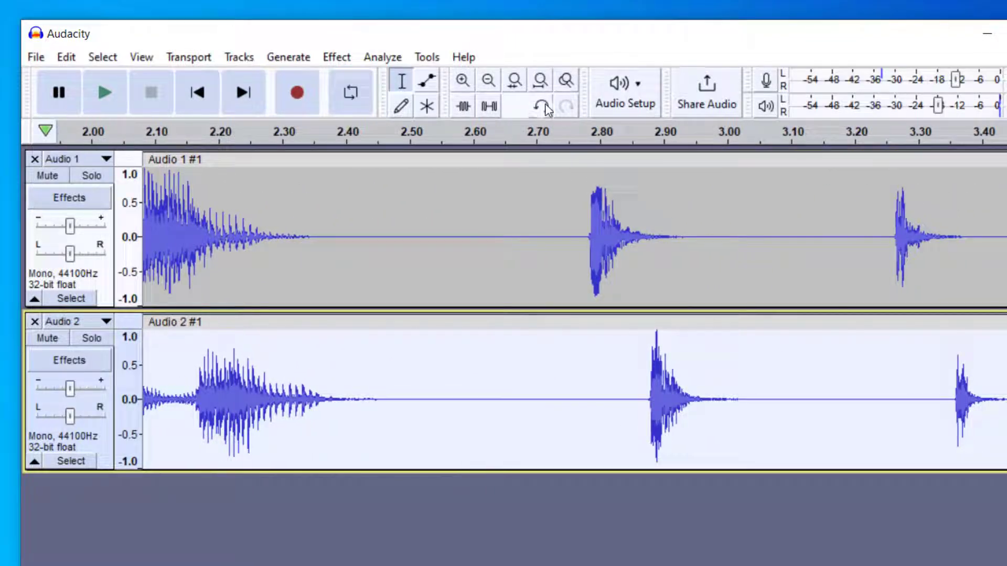
click(463, 81)
drag(572, 249, 692, 328)
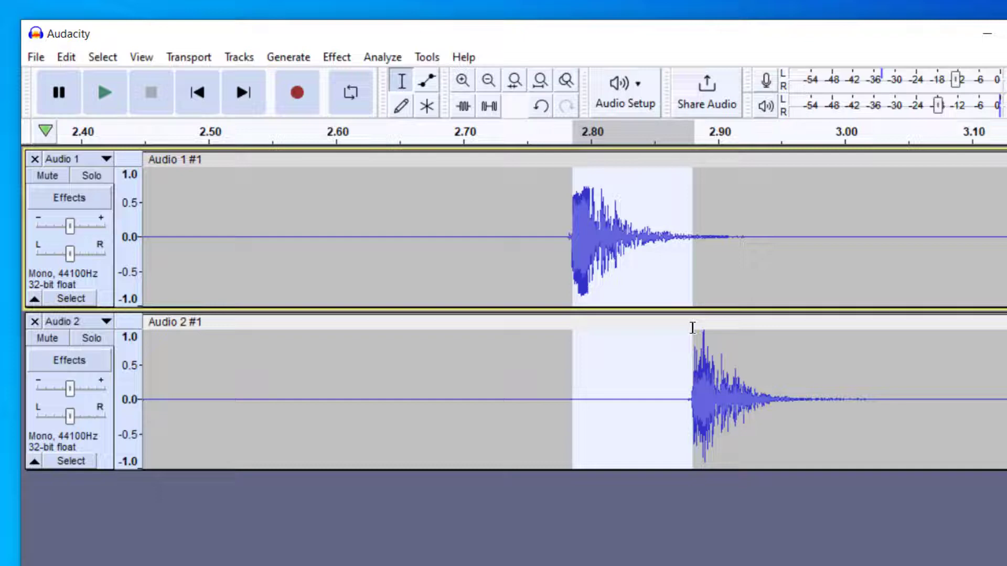
drag(692, 328, 692, 330)
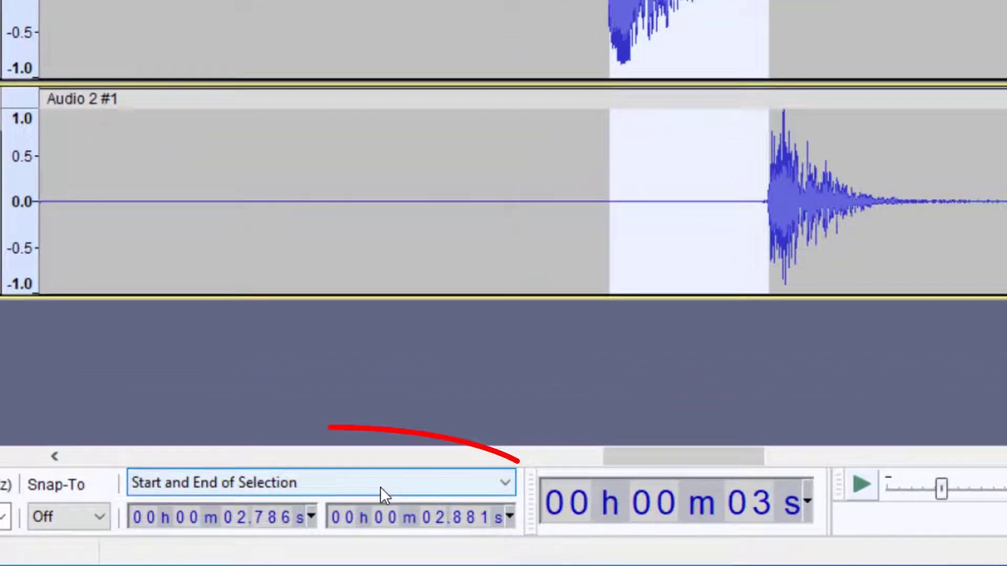
- Show the selection as start and length, reading a 0.095 s offset
click(394, 488)
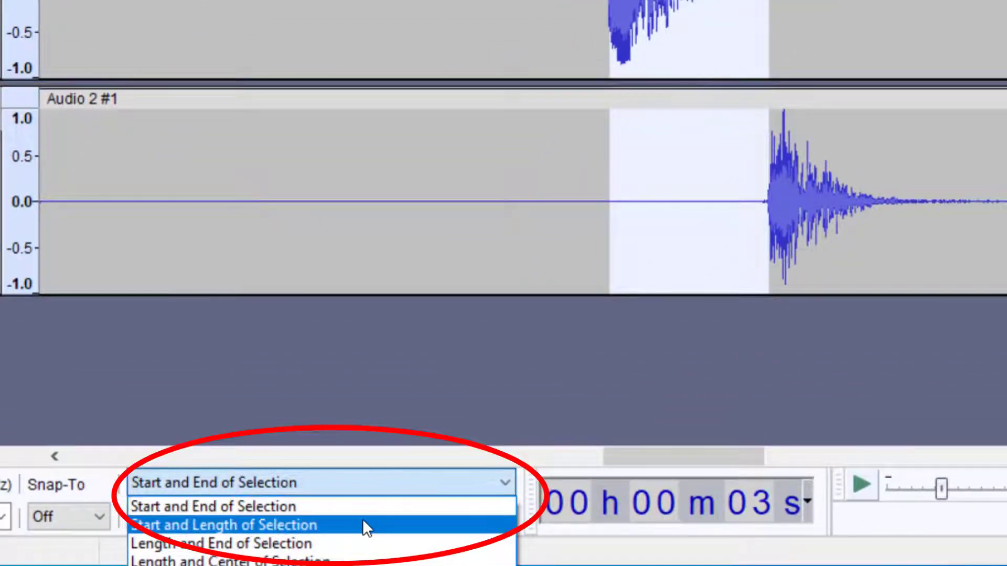
click(363, 523)
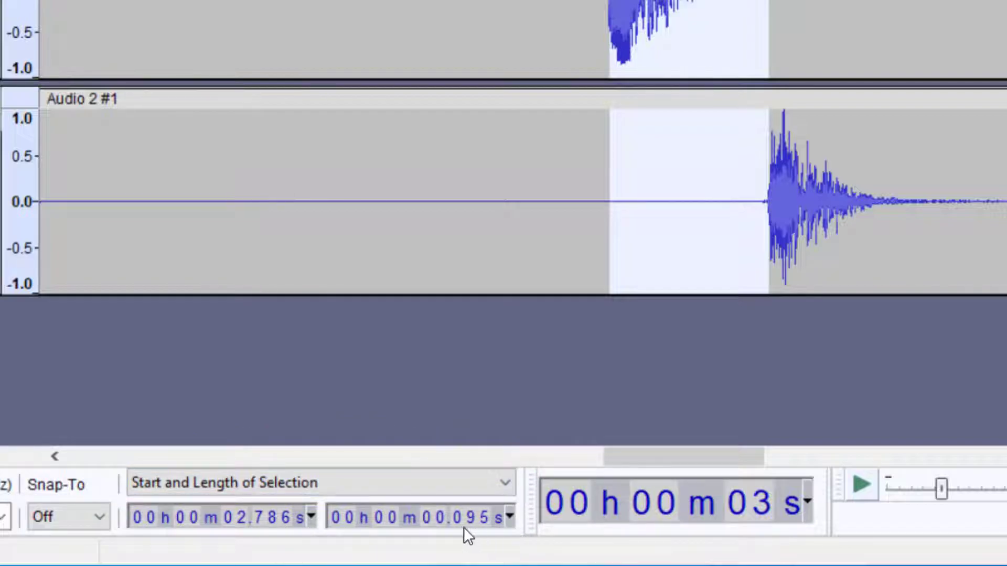
click(478, 520)
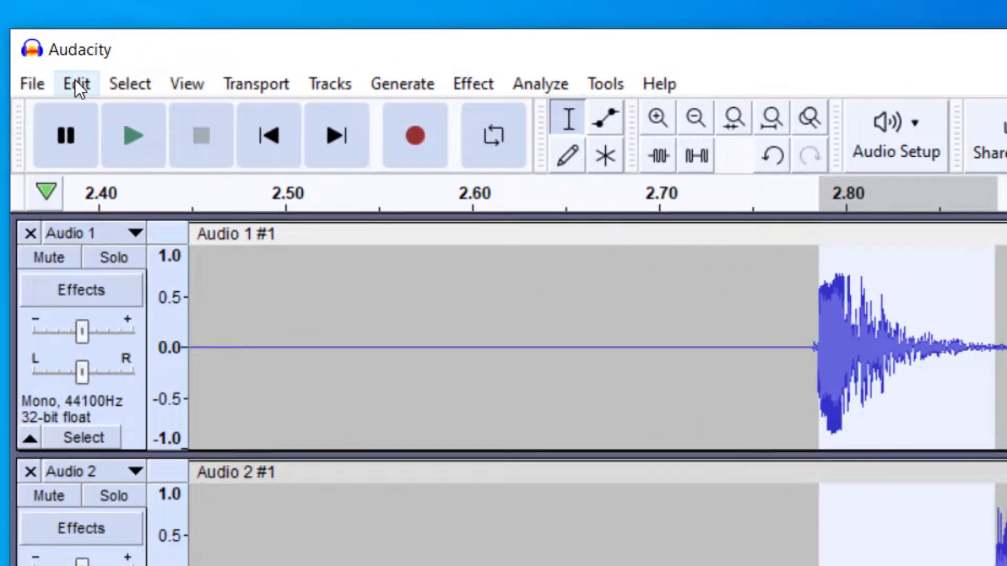
- Change recording latency compensation from -130 to -225 ms in Preferences and confirm
click(76, 85)
click(193, 548)
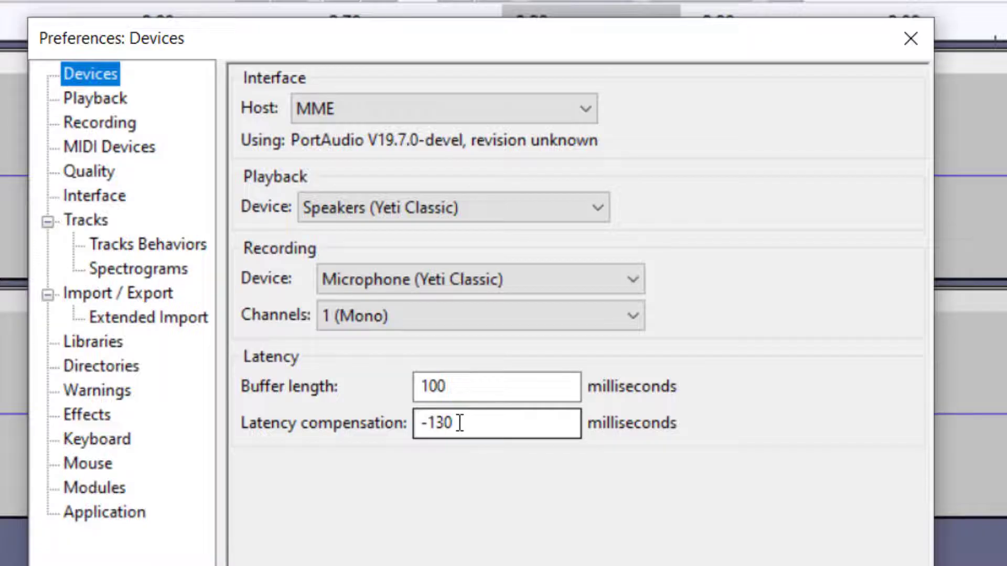
click(458, 423)
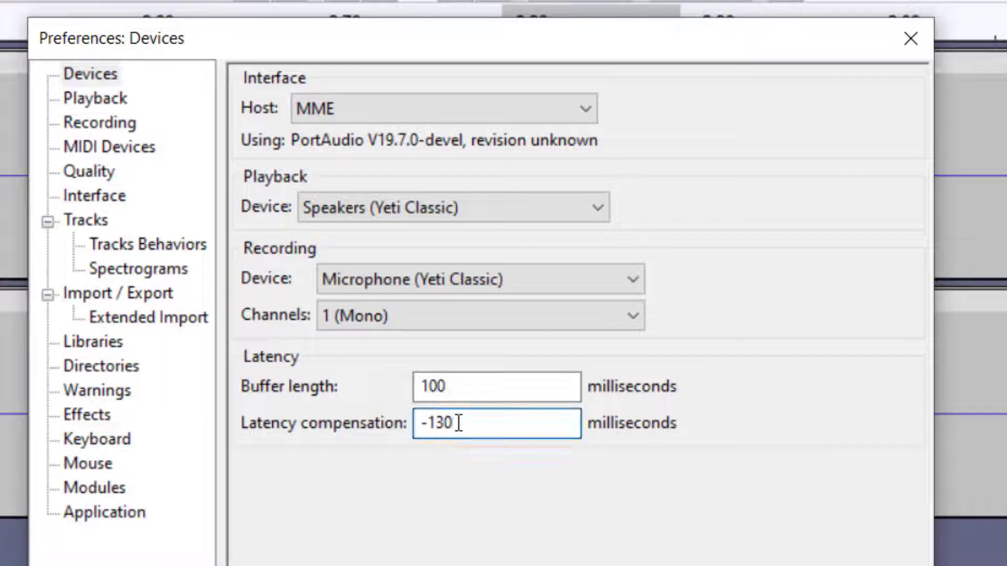
key(BackSpace)
key(BackSpace)
key(BackSpace)
text(225)
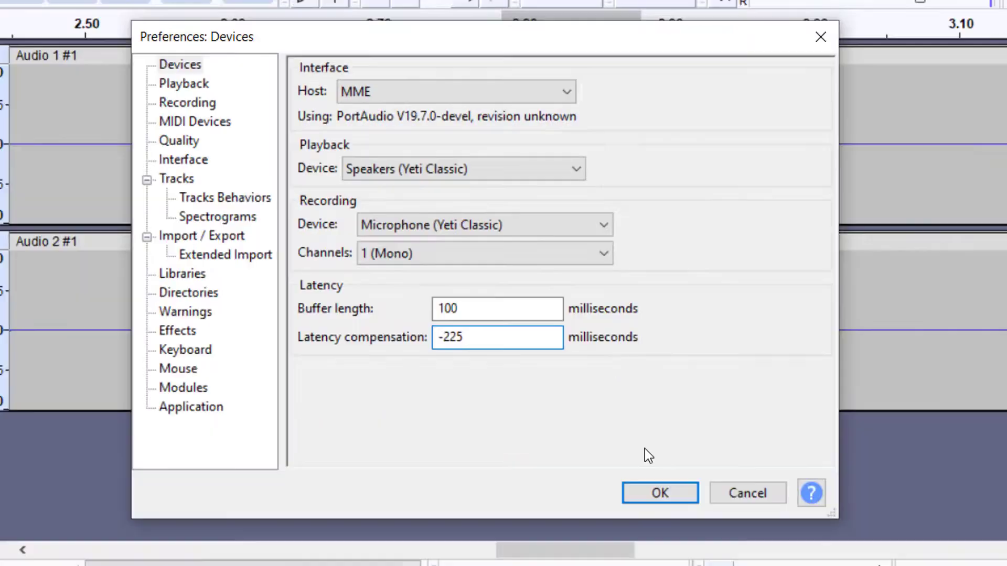
click(659, 493)
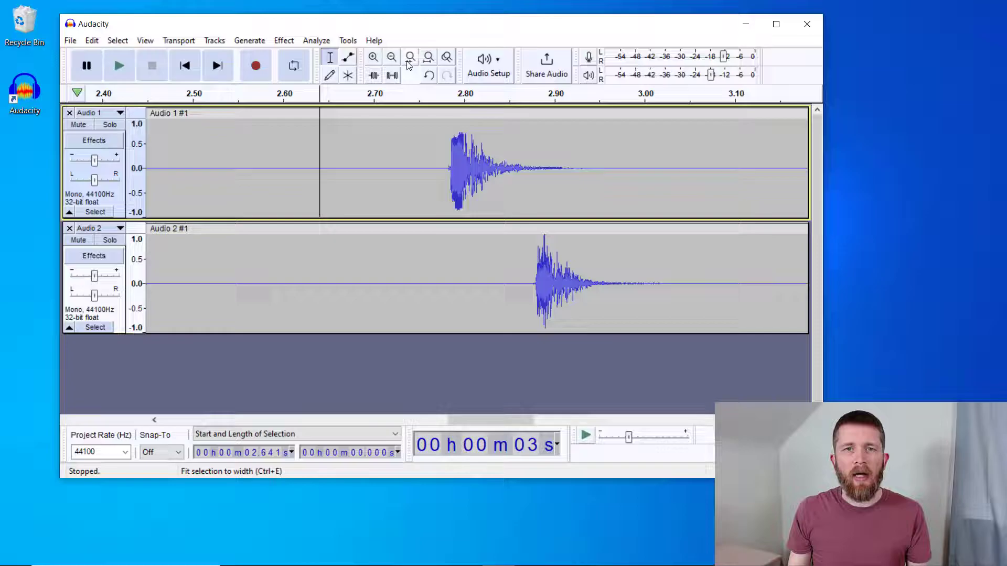
- Zoom out and remove the misaligned Audio 2 track
click(392, 57)
click(392, 57)
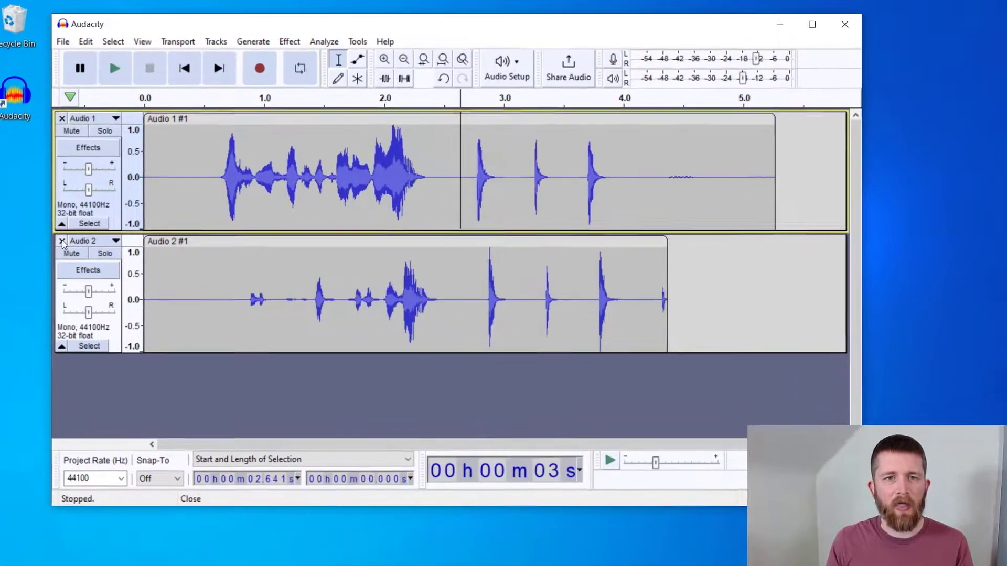
click(69, 228)
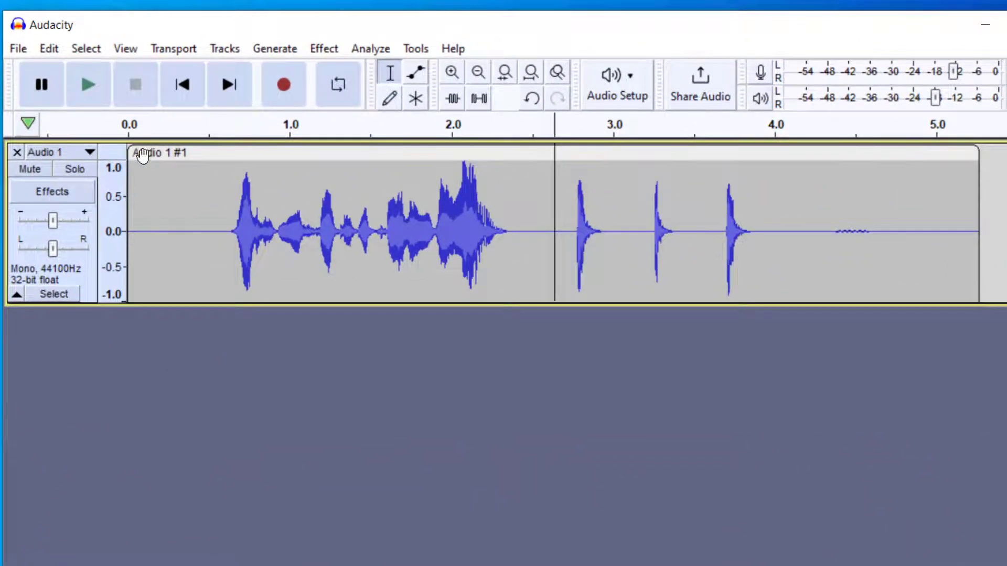
- Add a new empty mono track and place the cursor at 0.0 in it
click(131, 152)
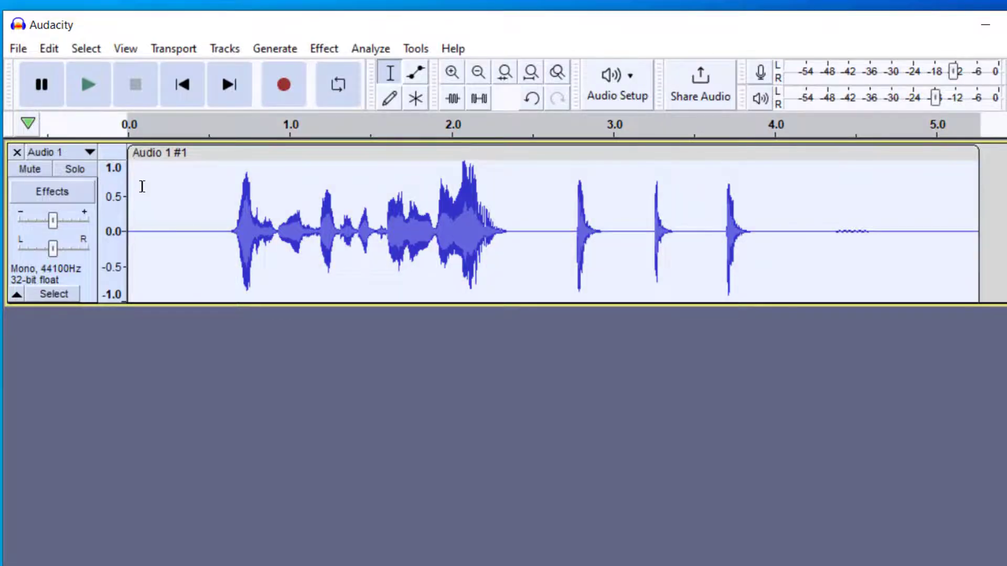
click(222, 48)
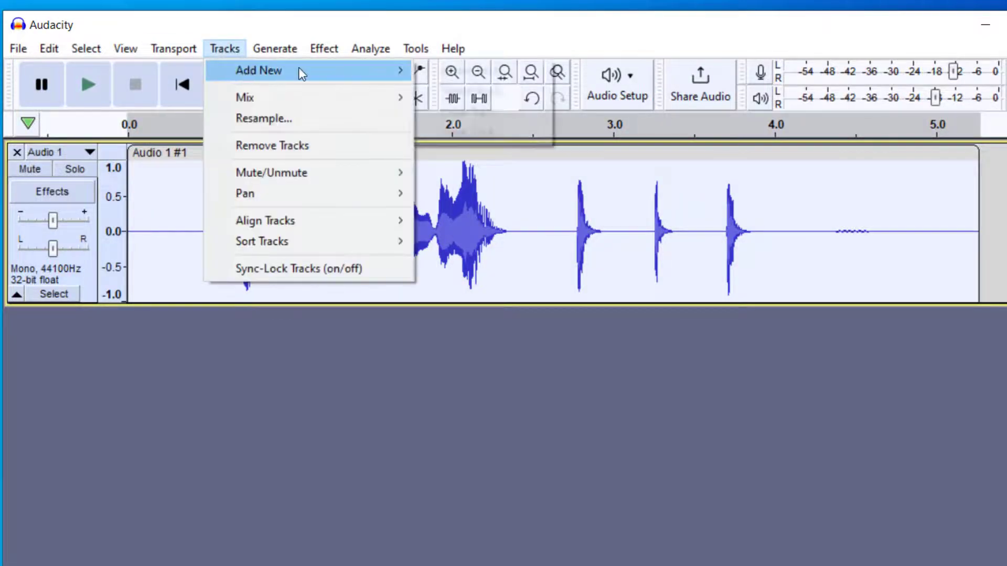
mouse_move(299, 71)
click(476, 70)
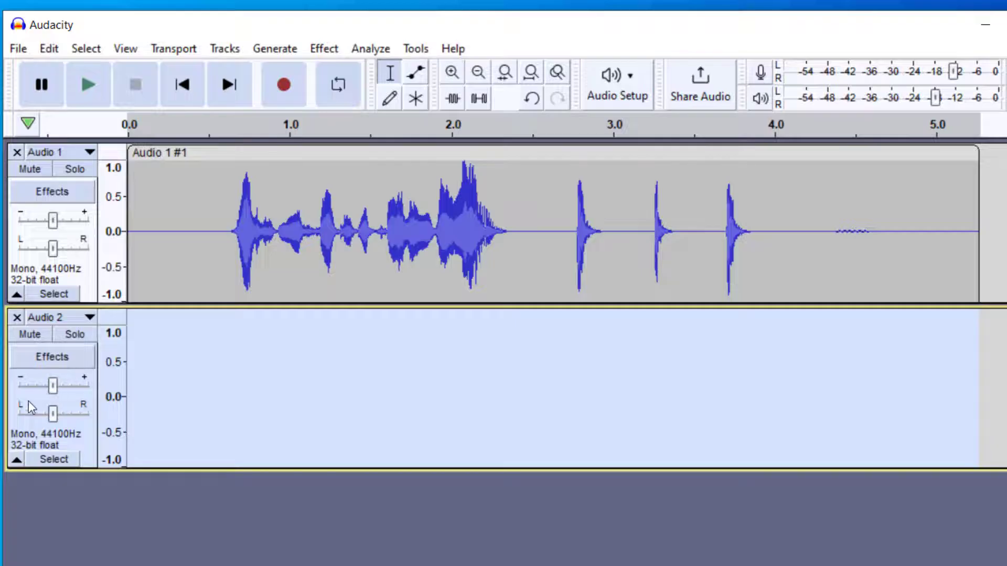
click(129, 408)
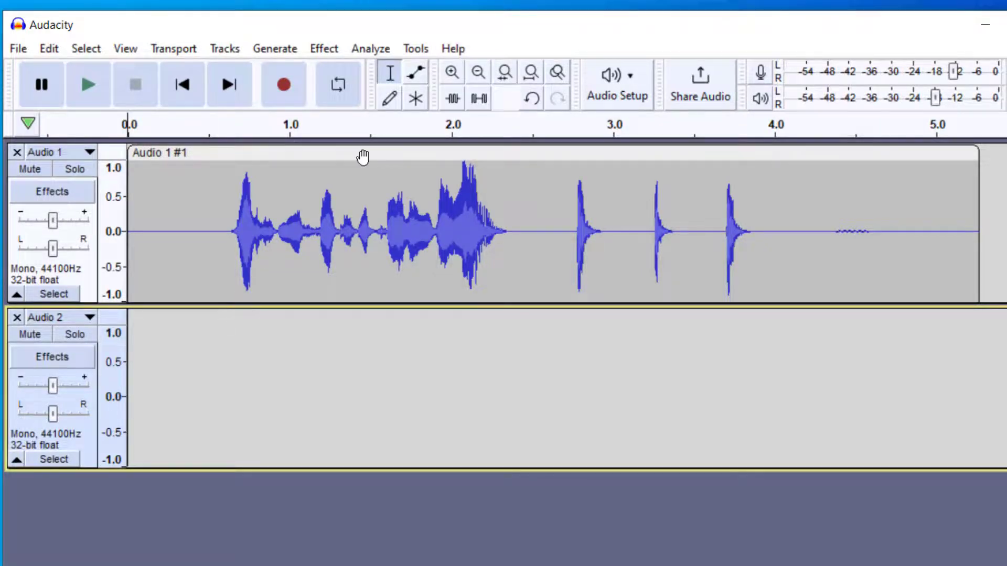
- Record a 4.5-second take into the new Audio 2 track over playback and select it
click(286, 88)
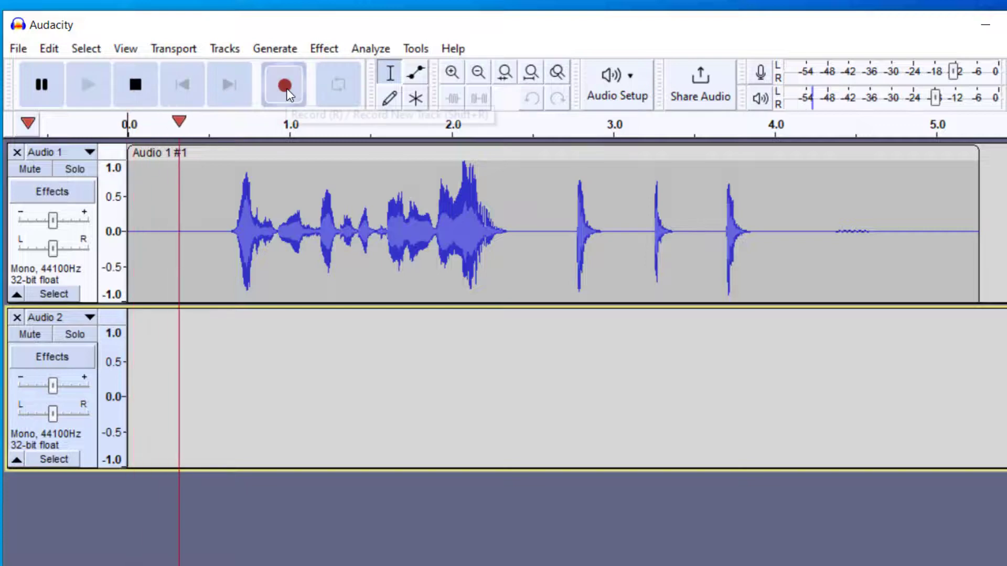
click(135, 86)
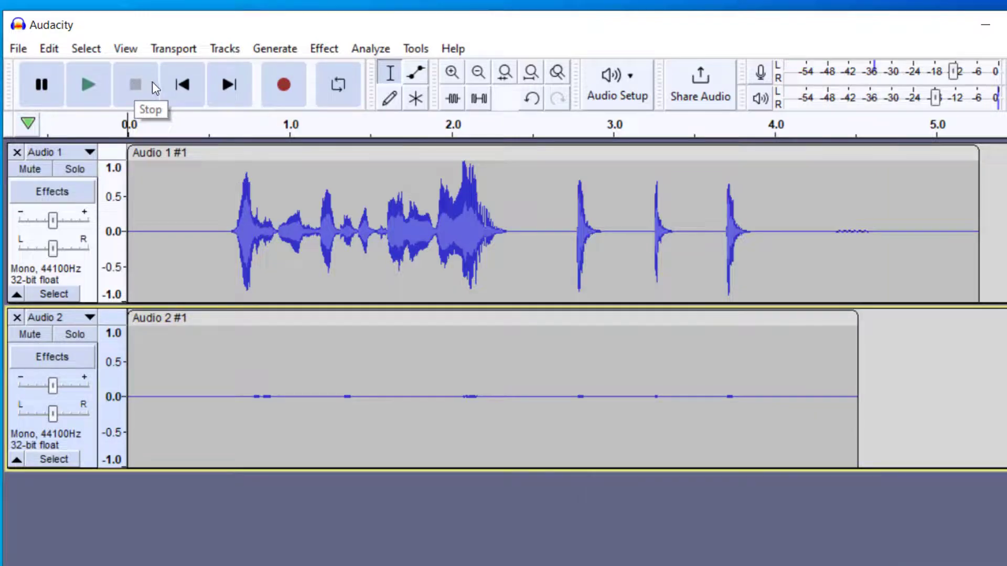
click(466, 323)
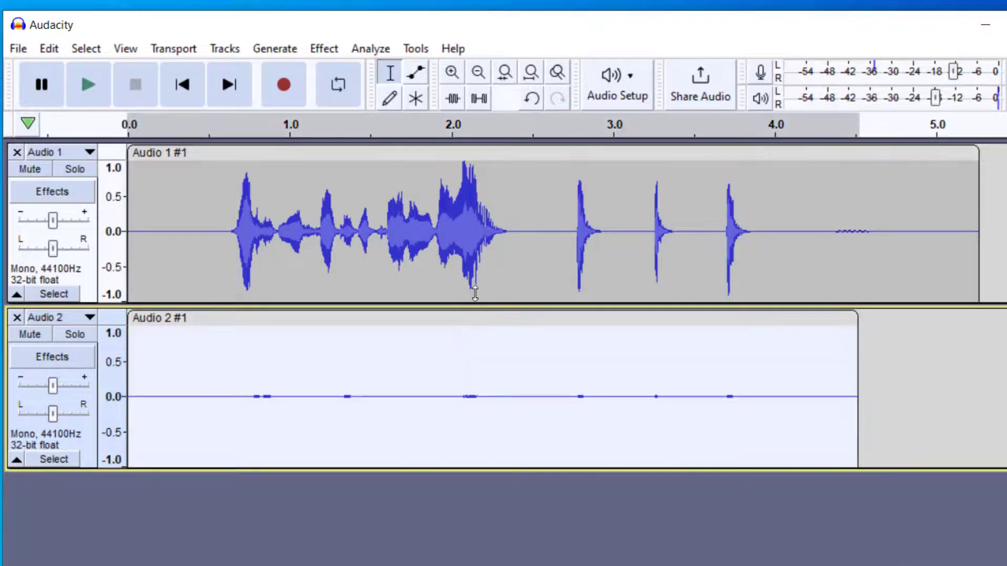
- Amplify the new Audio 2 clip to full loudness
click(329, 49)
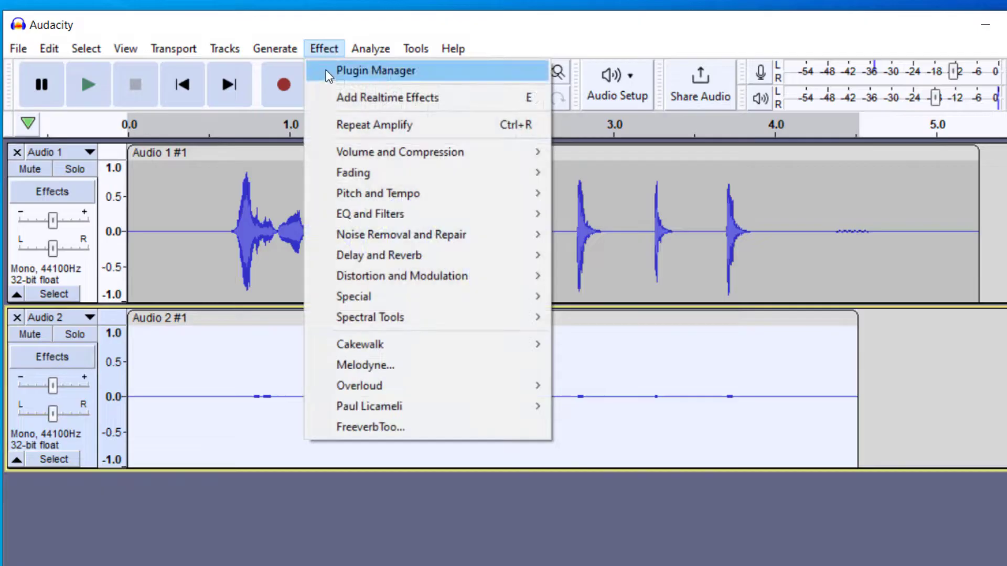
mouse_move(366, 152)
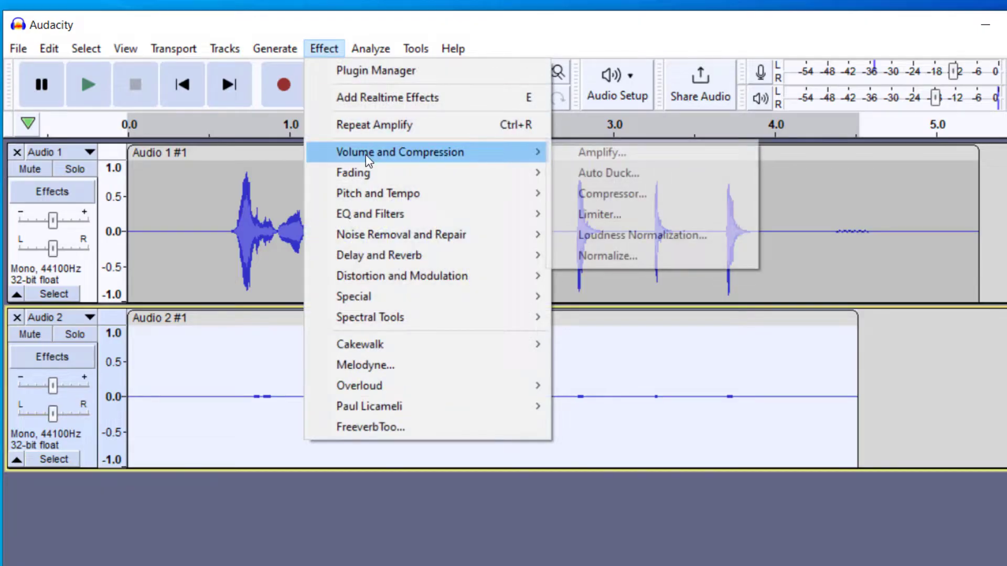
click(571, 157)
click(657, 286)
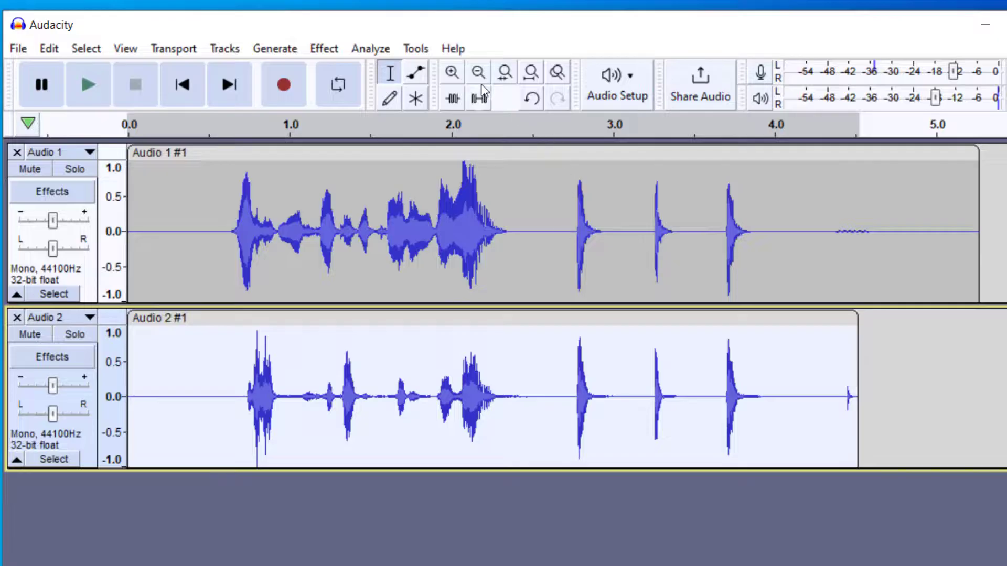
- Zoom in to confirm the Audio 2 hits line up with Audio 1's near 2.79 s
click(452, 72)
click(452, 72)
click(452, 73)
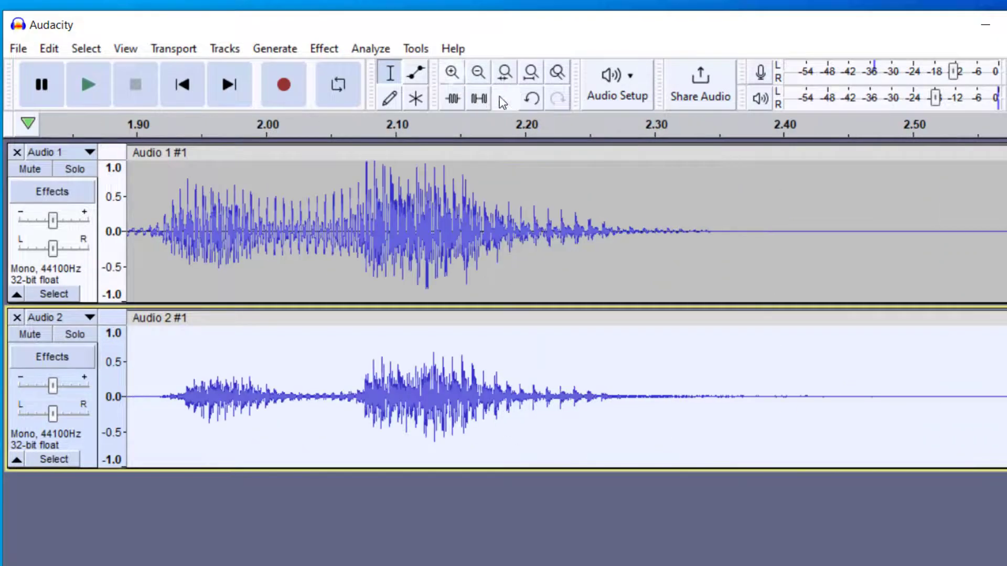
scroll(521, 345, right, 5)
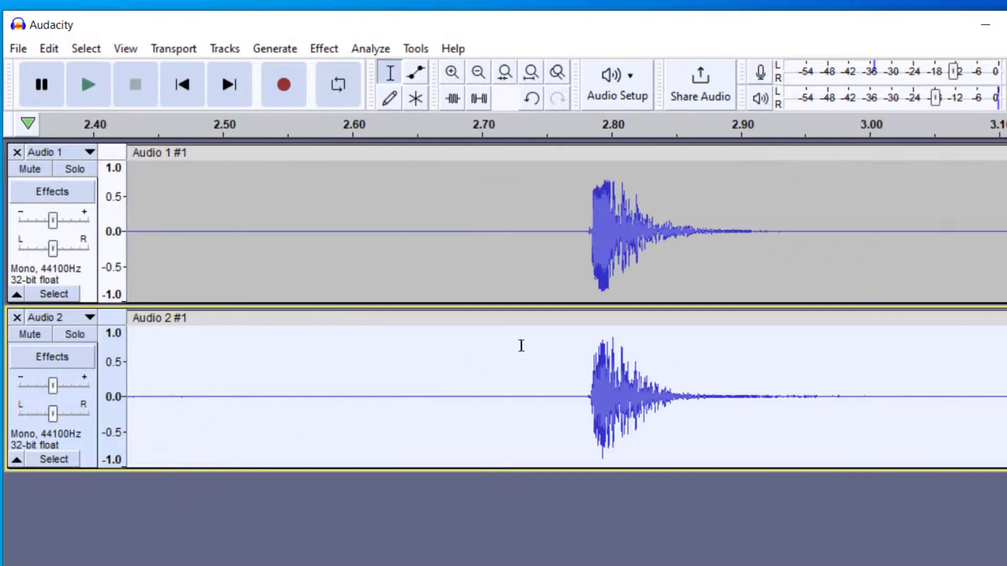